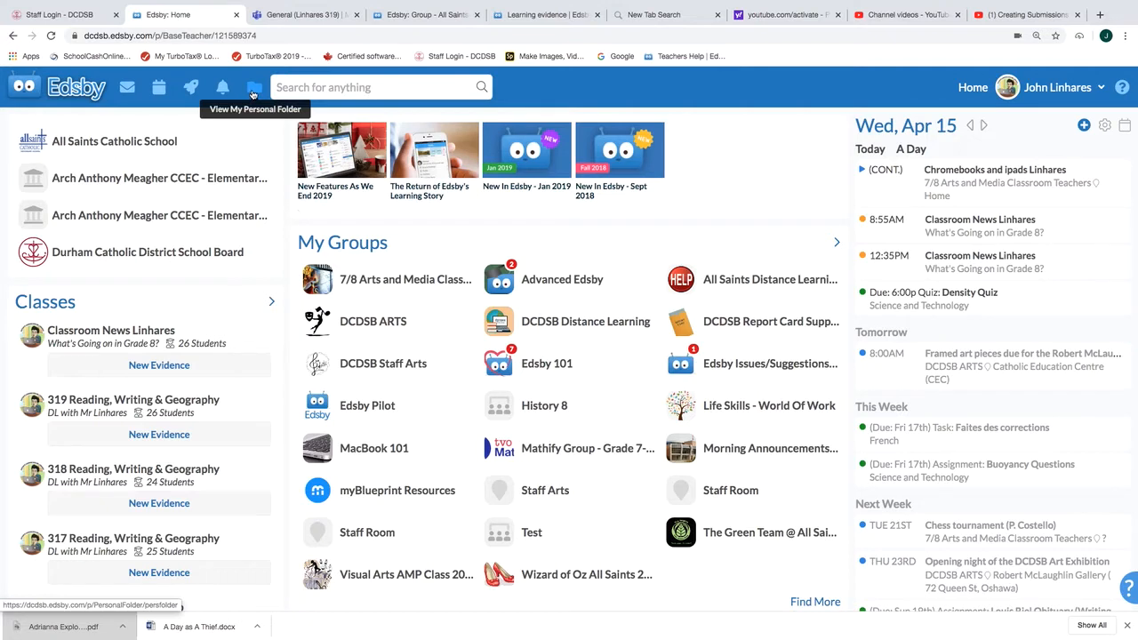
Step: Create a new question sheet in the personal folder and title it "Quiz 1"
left_click(253, 93)
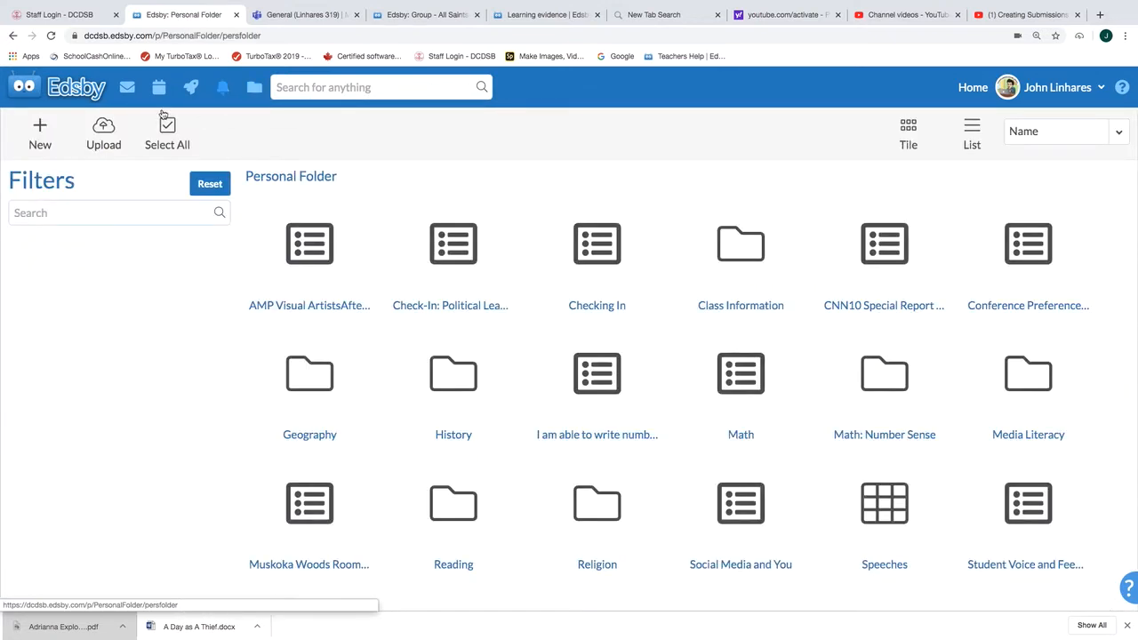
left_click(48, 134)
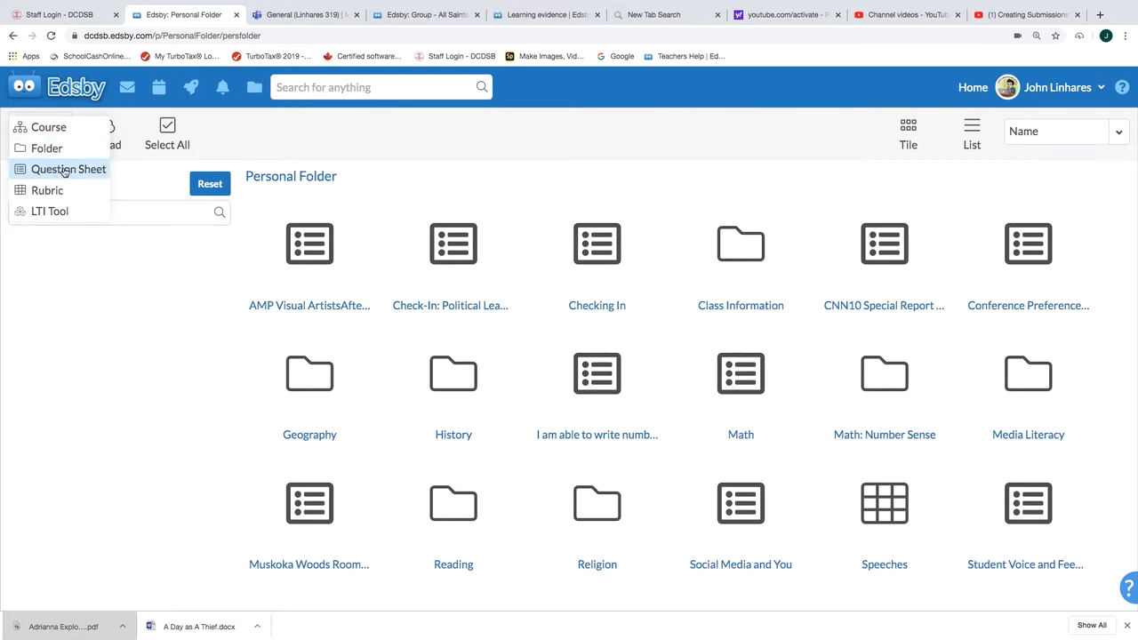
left_click(64, 170)
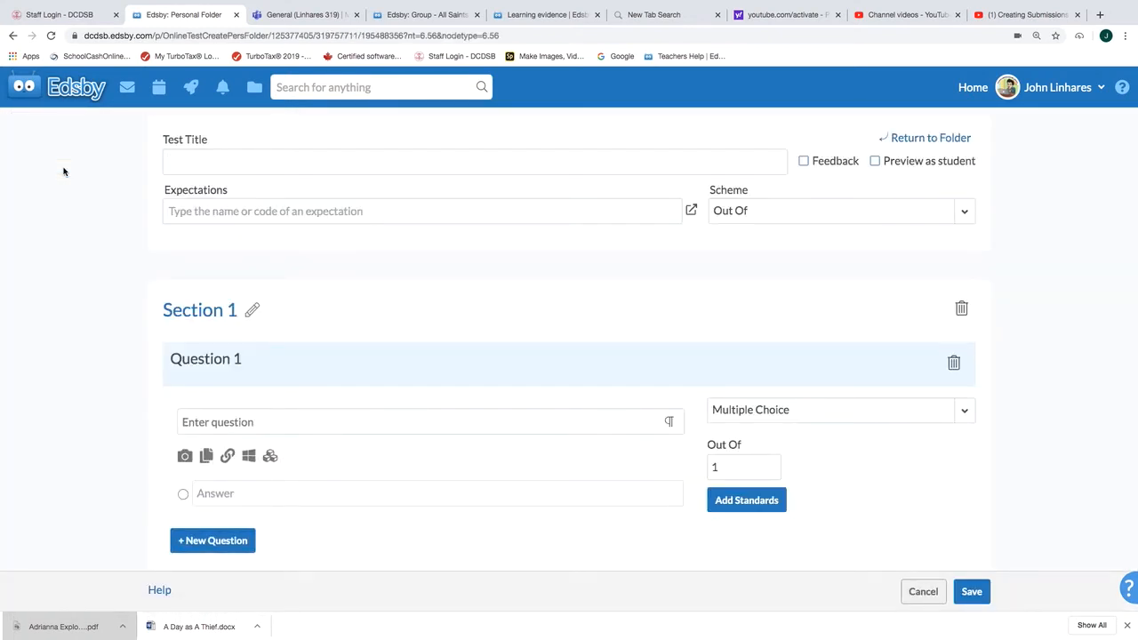
left_click(360, 162)
type("Quiz 1")
Step: Enable Feedback for the quiz, and switch the student preview on and back off
left_click(809, 163)
left_click(816, 163)
left_click(816, 163)
left_click(816, 164)
left_click(816, 164)
left_click(887, 162)
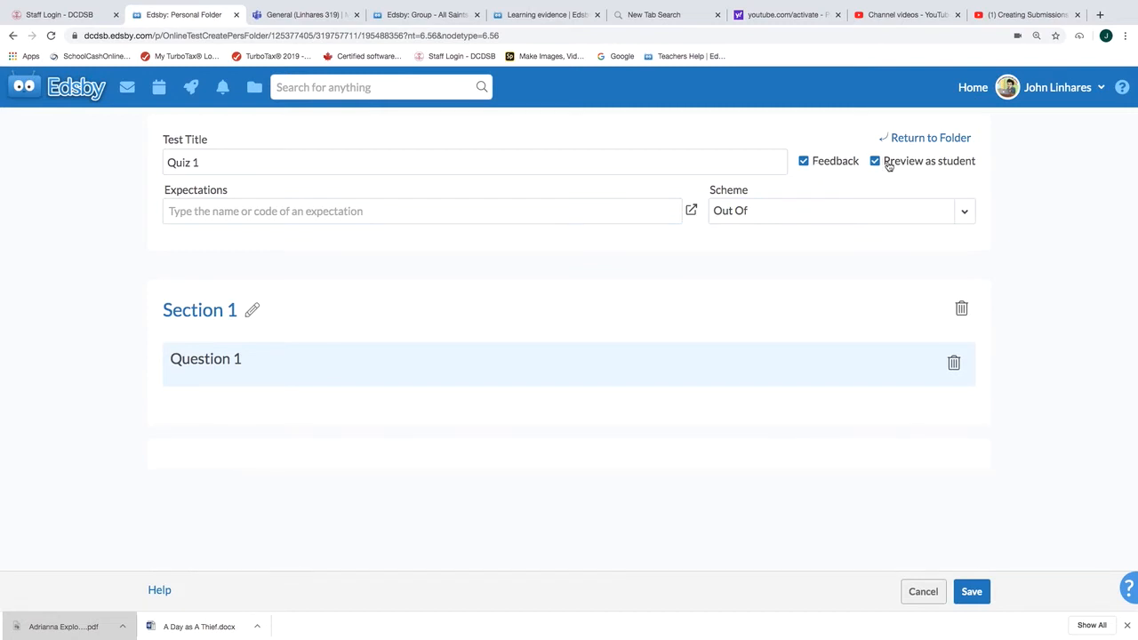
left_click(889, 166)
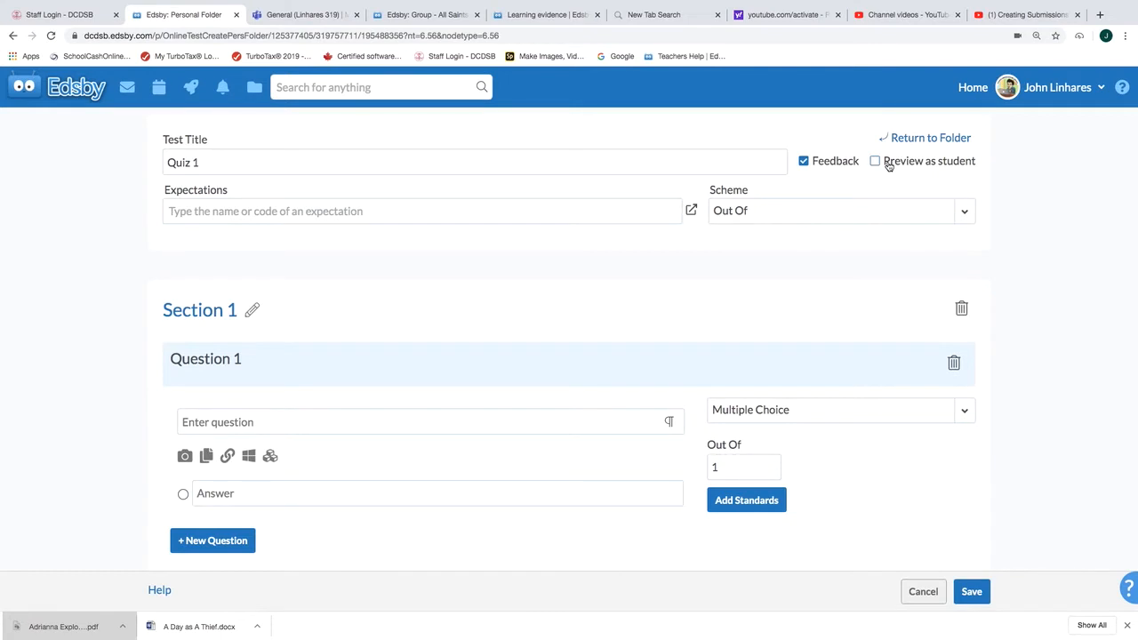
Step: Open the expectations browser for the quiz and close it without selecting any expectation
left_click(343, 213)
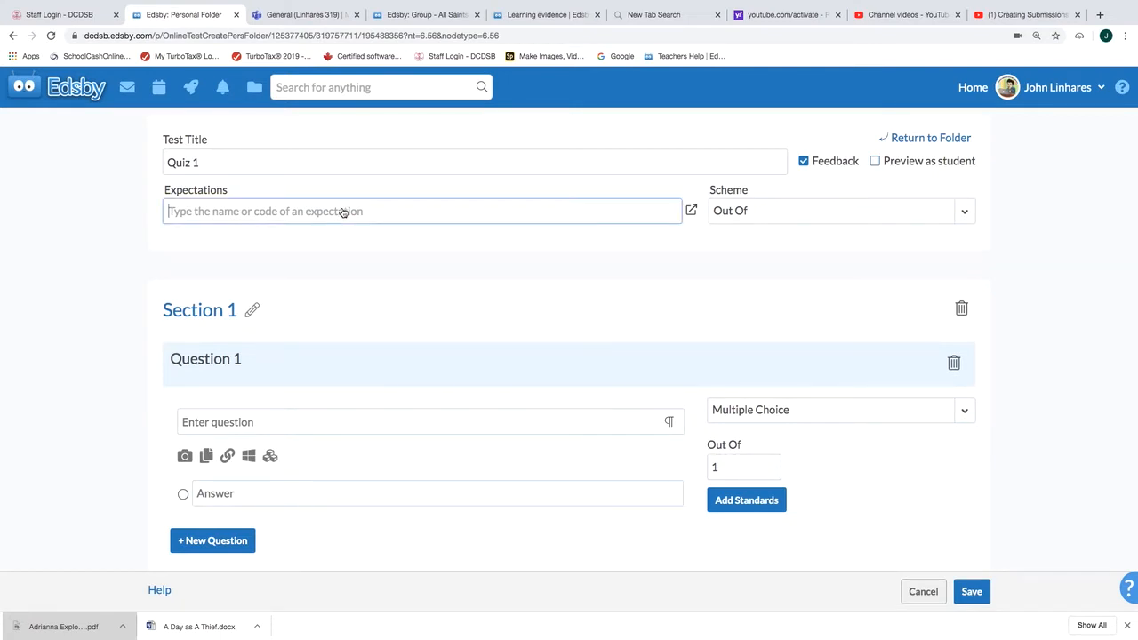
left_click(692, 210)
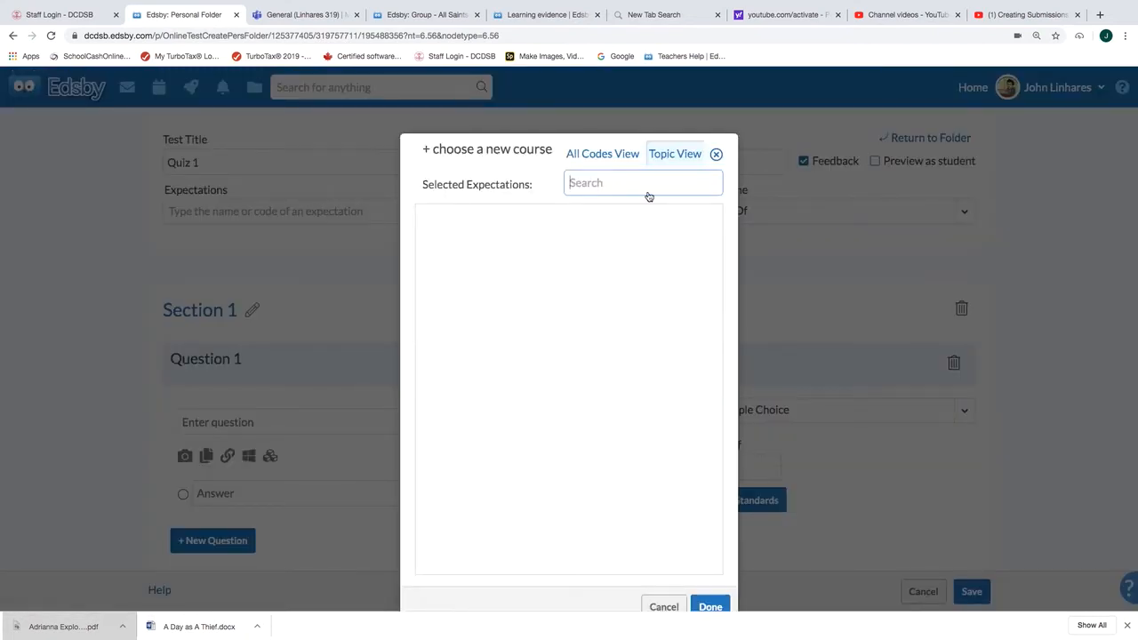
left_click(715, 154)
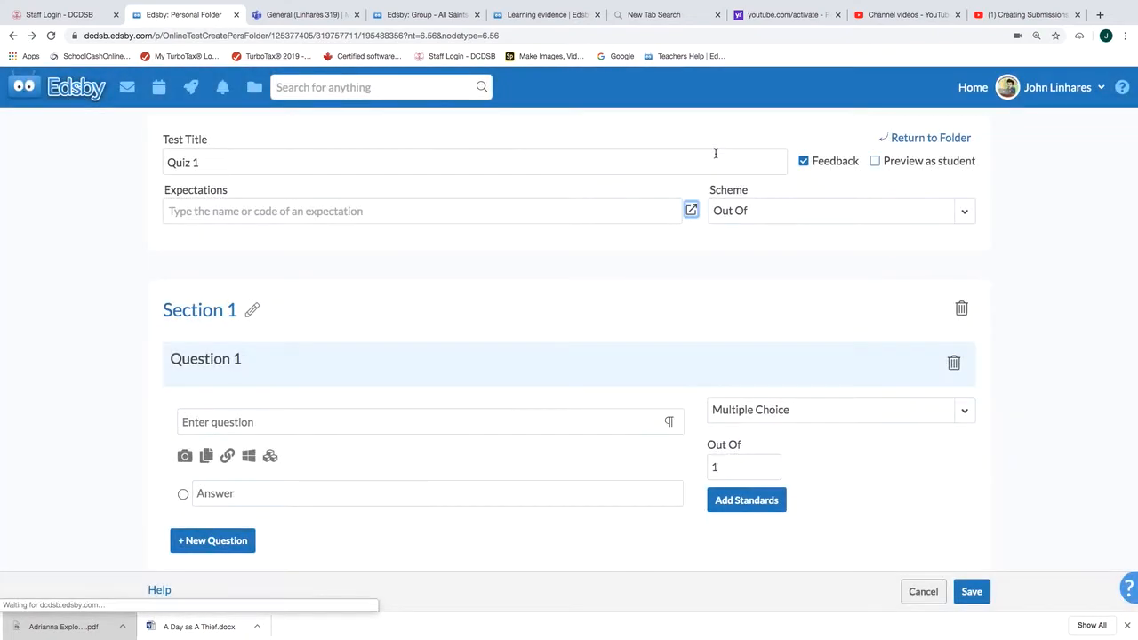
Step: Review the available grading schemes for the quiz and keep Out Of
left_click(779, 208)
left_click(780, 208)
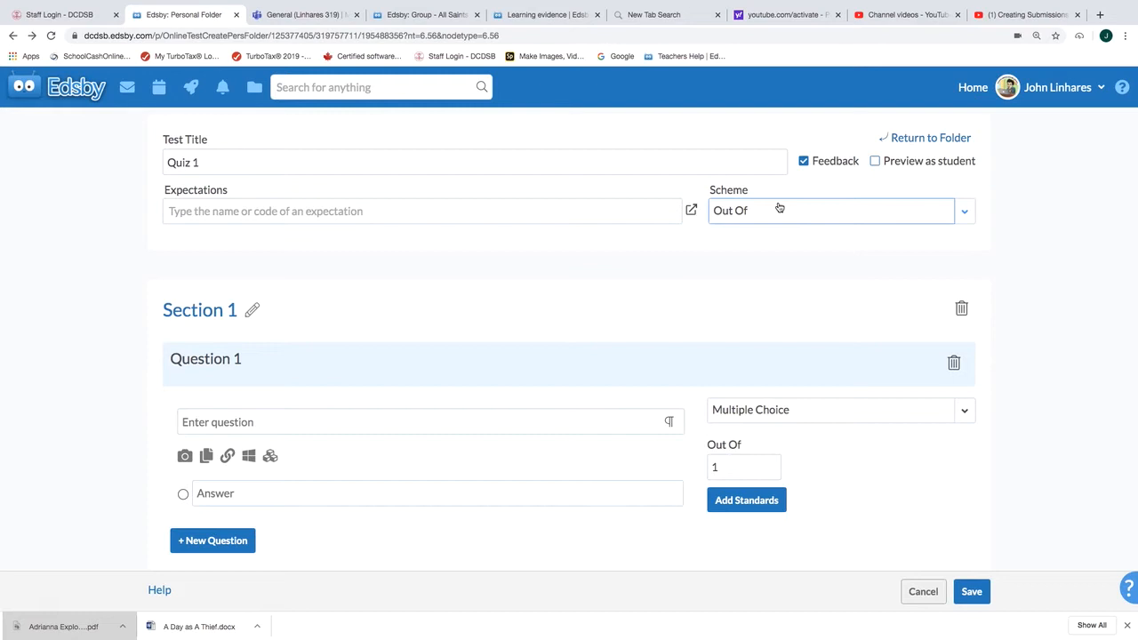
left_click(779, 208)
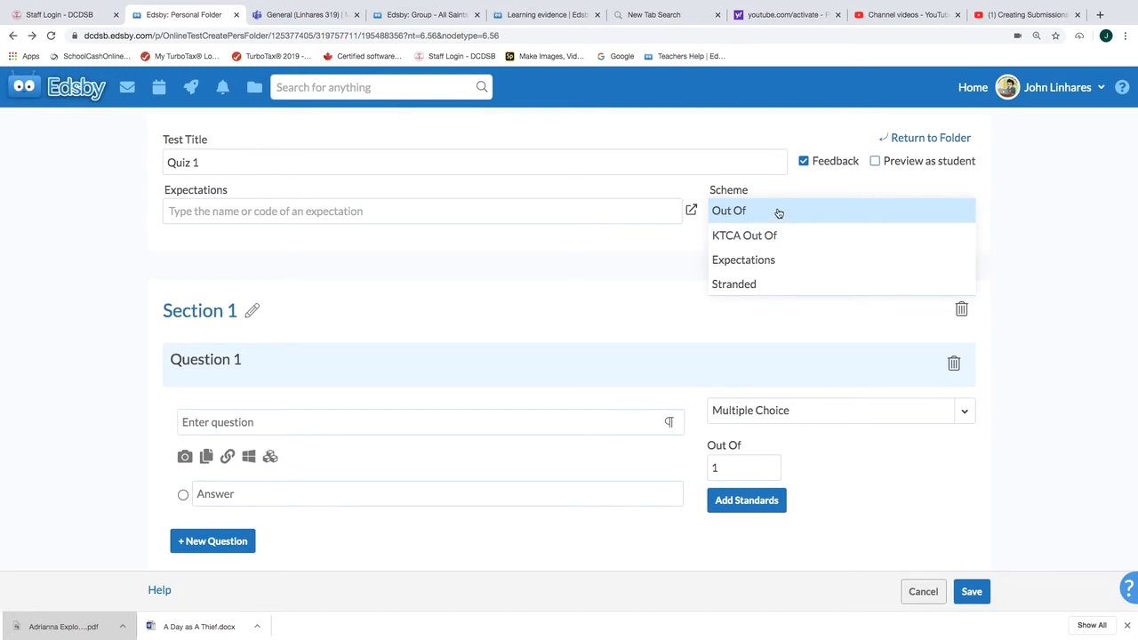
left_click(779, 193)
left_click(774, 217)
left_click(775, 217)
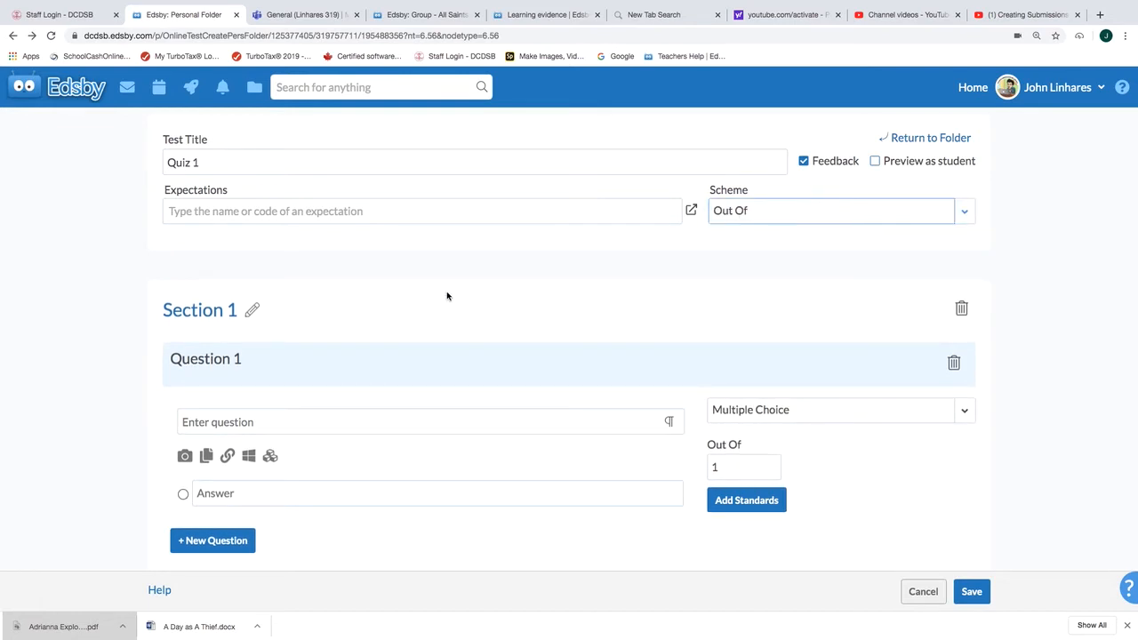
Step: Review the available question types for Question 1 and keep Multiple Choice
scroll(447, 296, "down", 1)
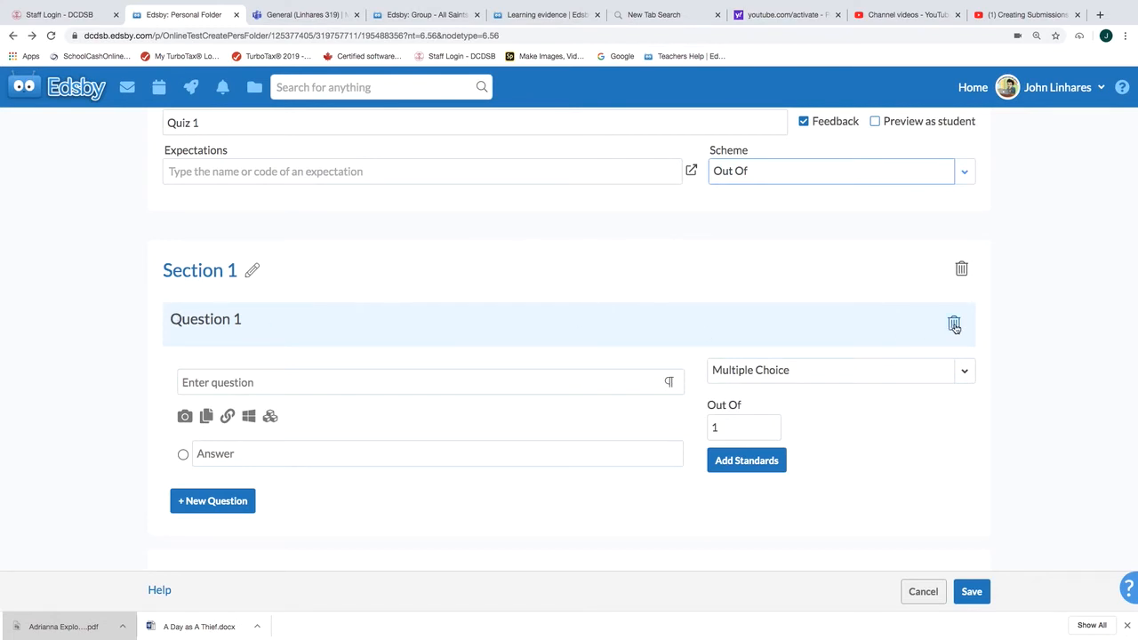
left_click(409, 360)
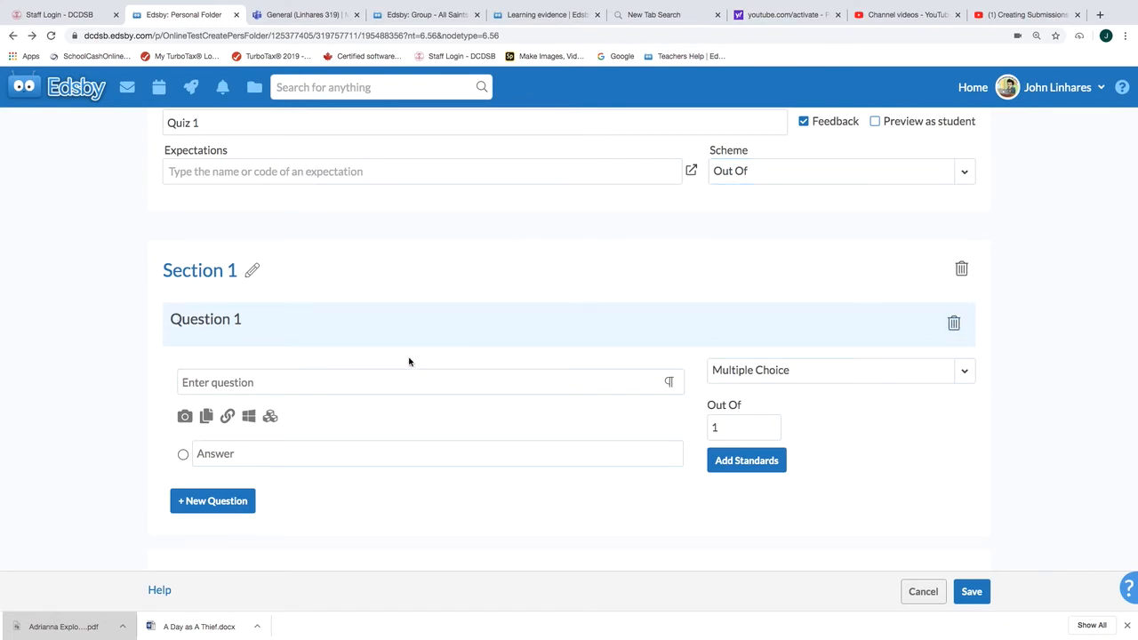
left_click(843, 373)
left_click(843, 373)
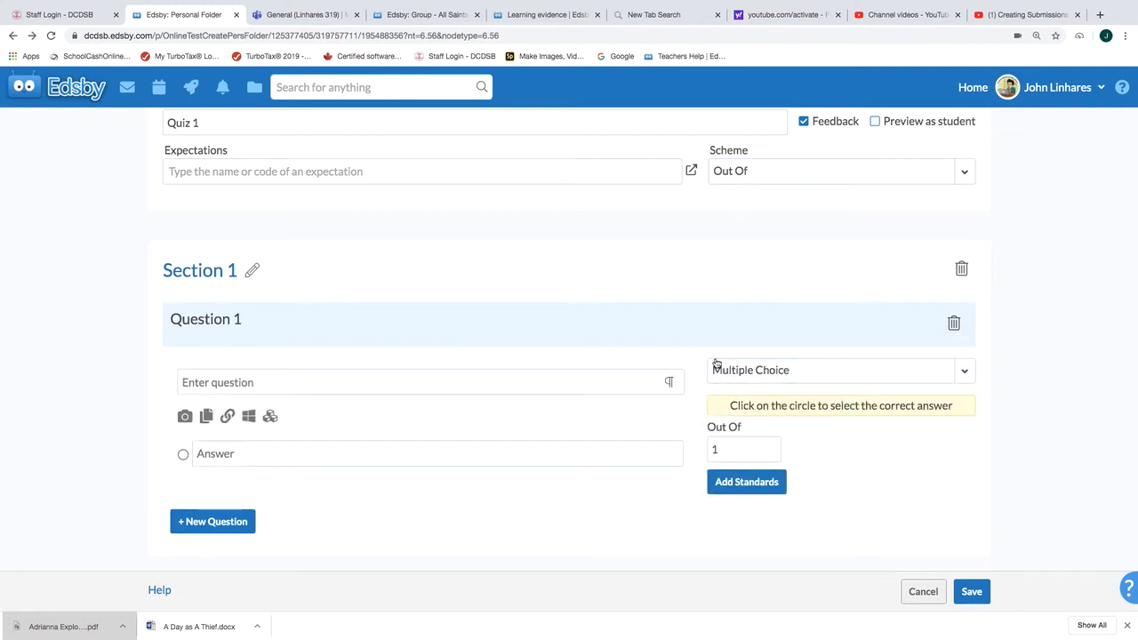
left_click(751, 372)
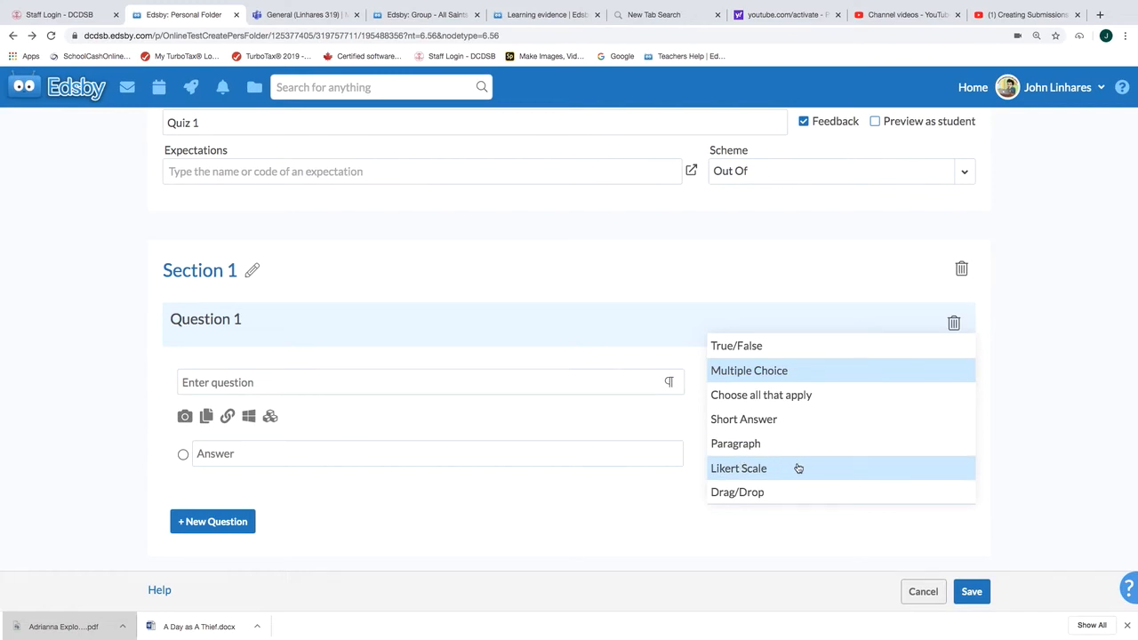
left_click(794, 371)
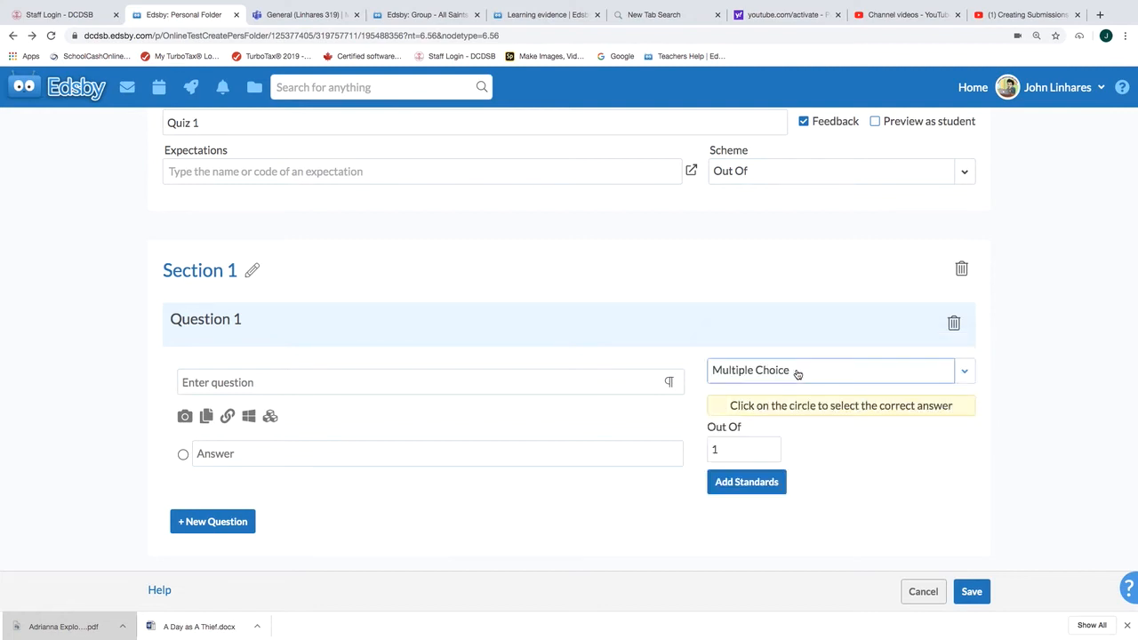
Step: Enter "What is blue?" as the text of Question 1
left_click(348, 384)
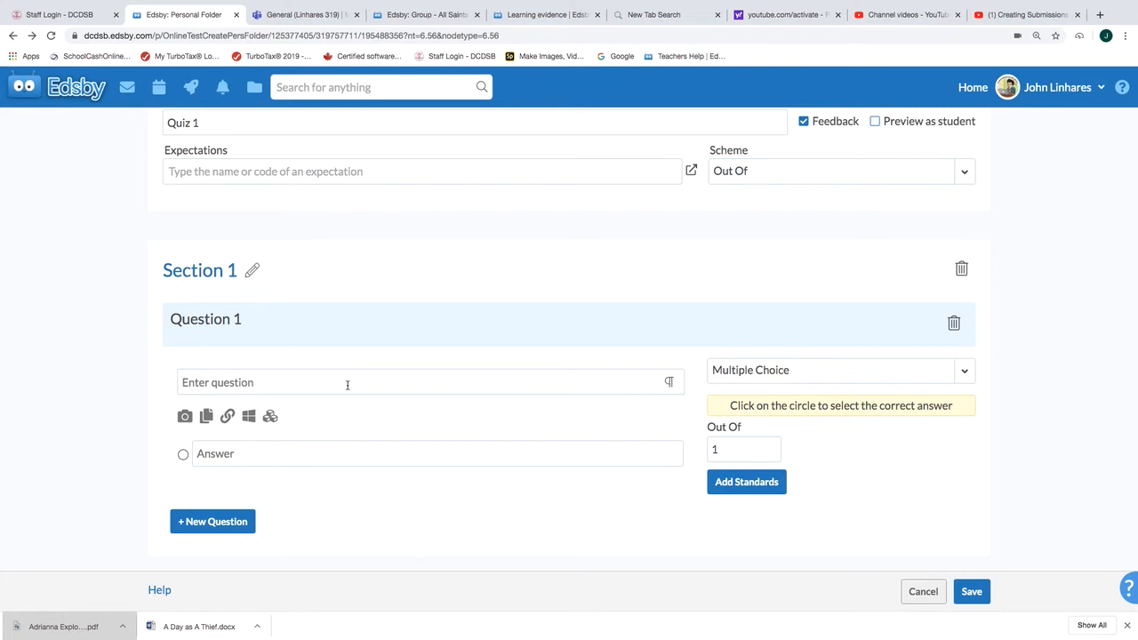
type("What is blue?")
Step: Add "sky", "grass" and "house" as the answer choices for Question 1
left_click(293, 450)
type("sky")
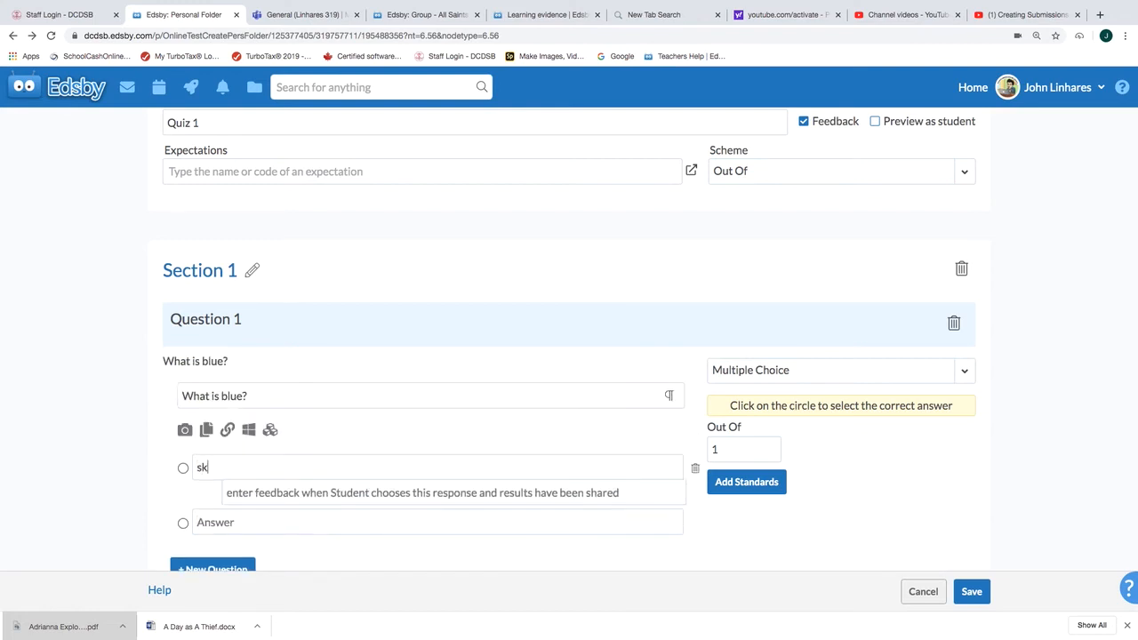
left_click(207, 521)
type("grass")
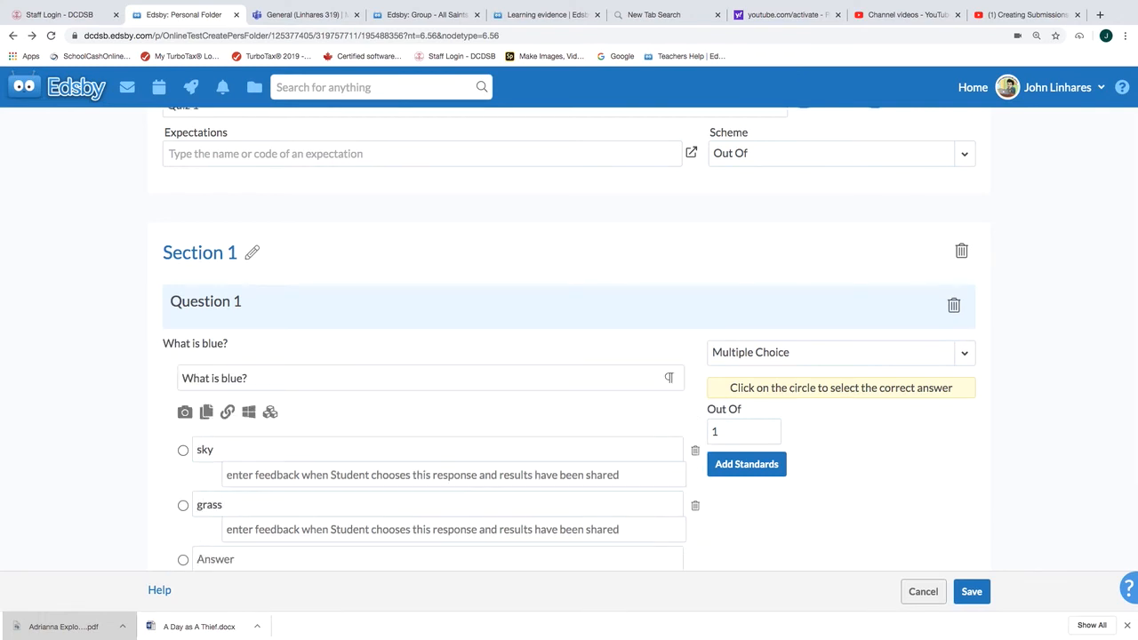
scroll(569, 356, "down", 2)
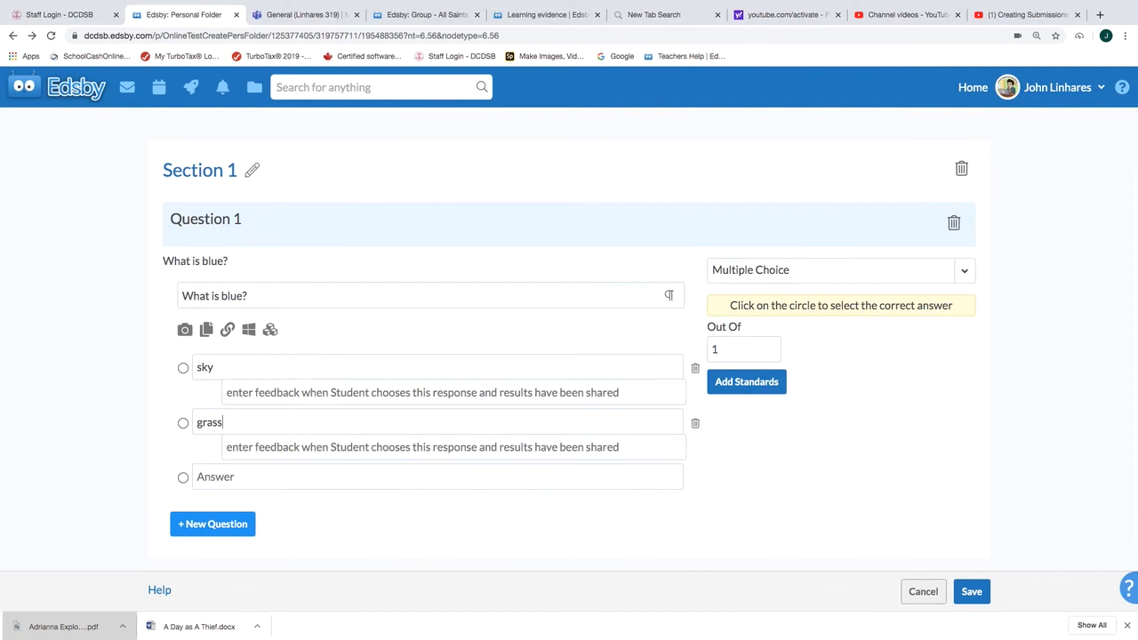
left_click(217, 472)
type("house")
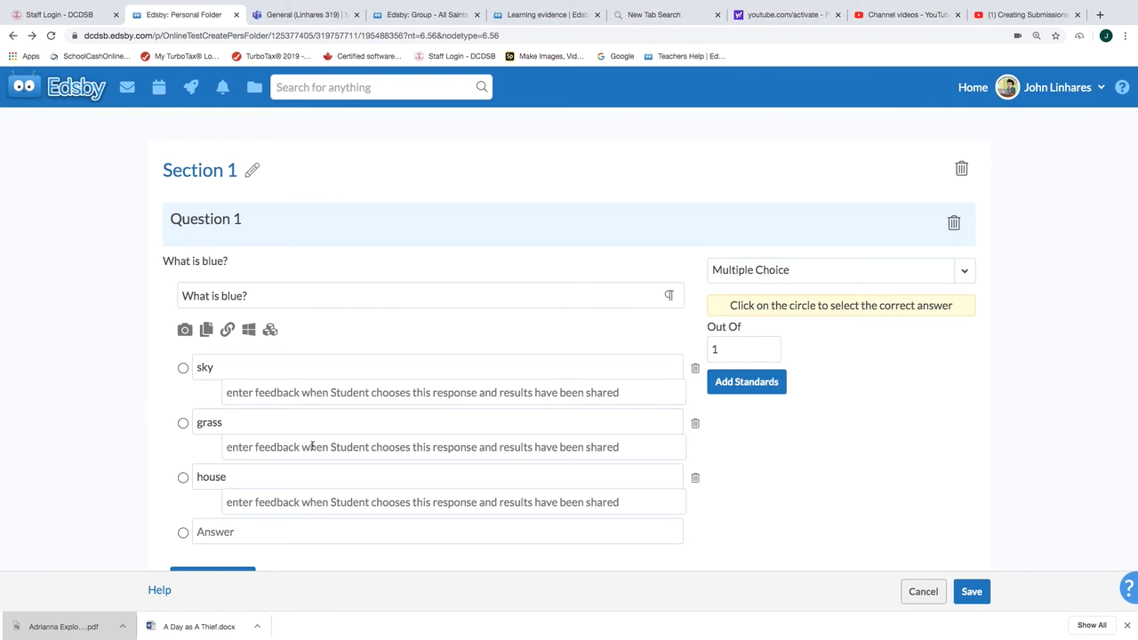
Step: Mark "sky" as the correct answer to Question 1
left_click(312, 447)
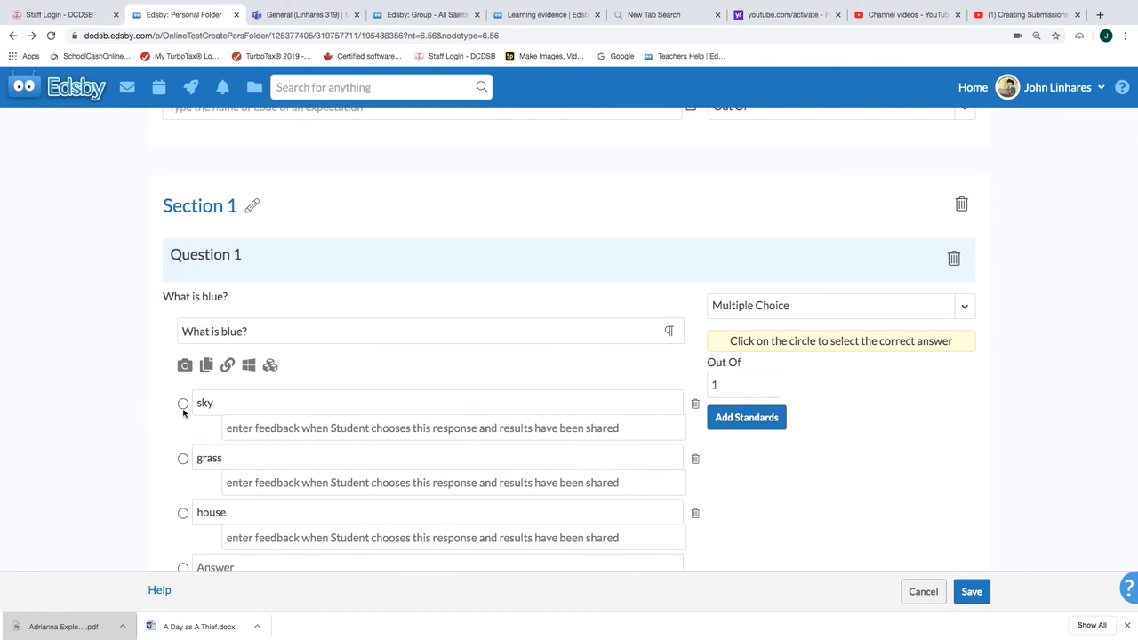
scroll(183, 408, "down", 2)
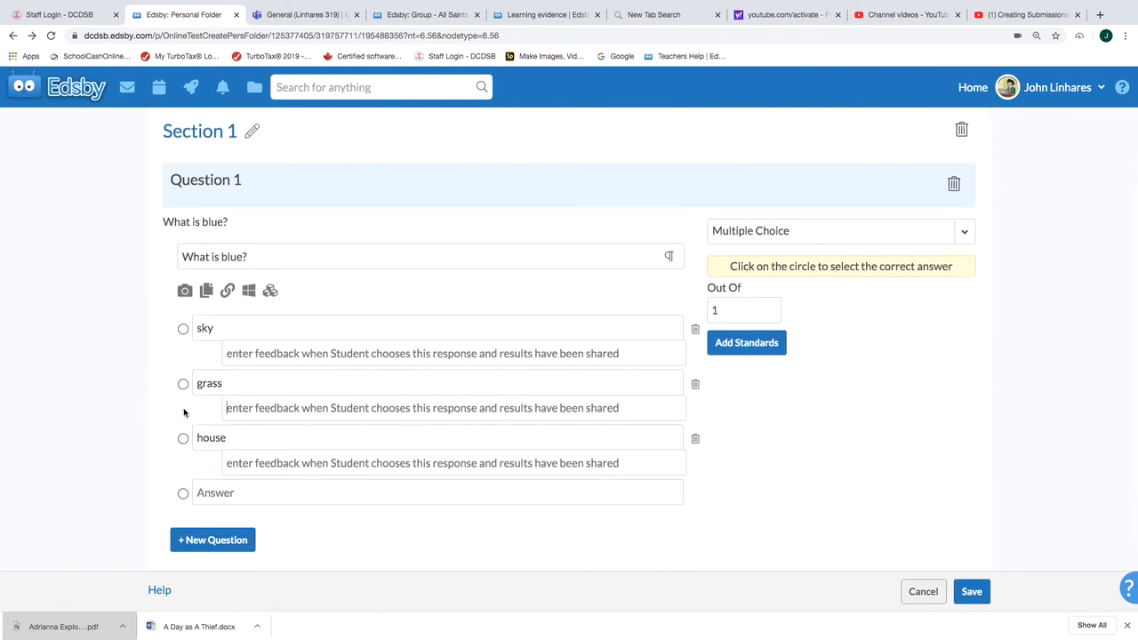
left_click(184, 329)
Step: Save the quiz and return to the personal folder
scroll(227, 409, "down", 2)
scroll(232, 492, "down", 1)
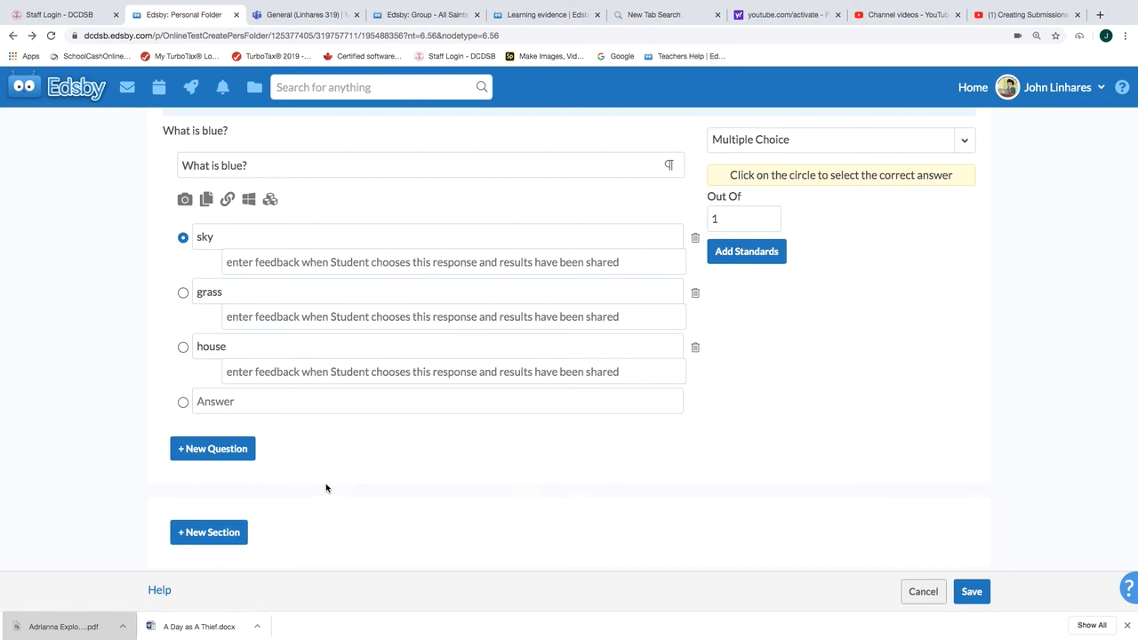
scroll(326, 488, "up", 2)
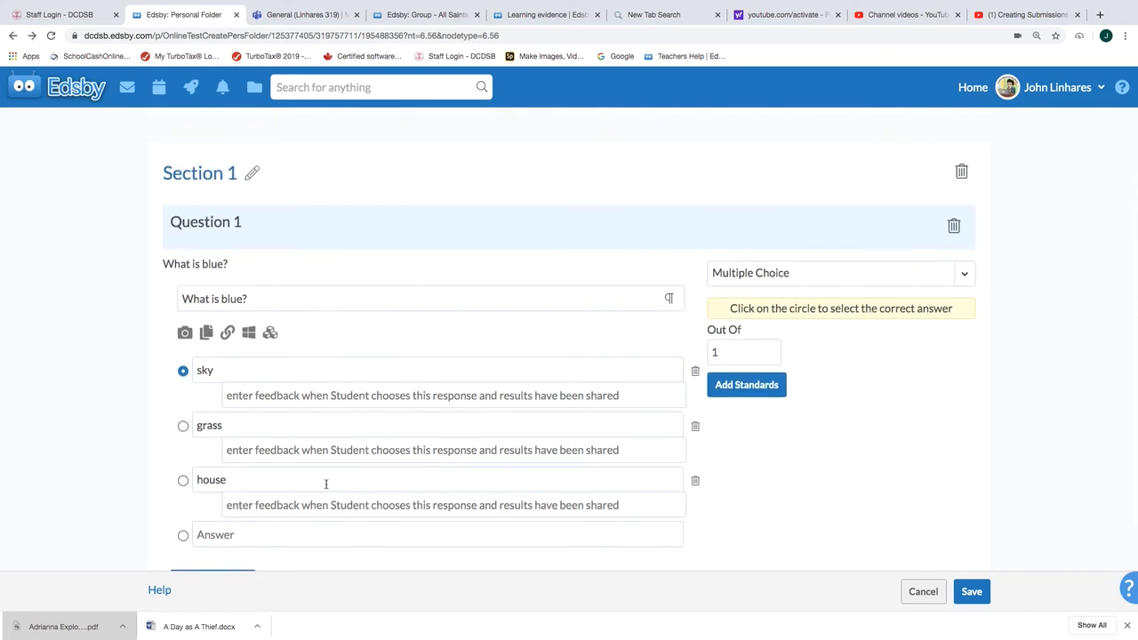
scroll(327, 488, "down", 1)
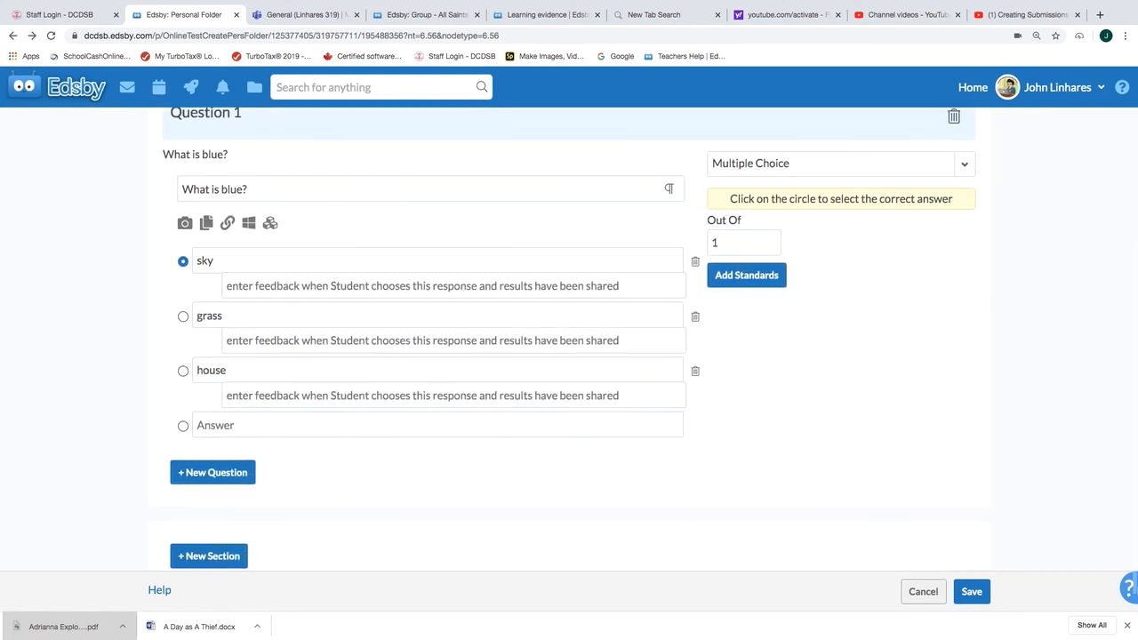
left_click(972, 591)
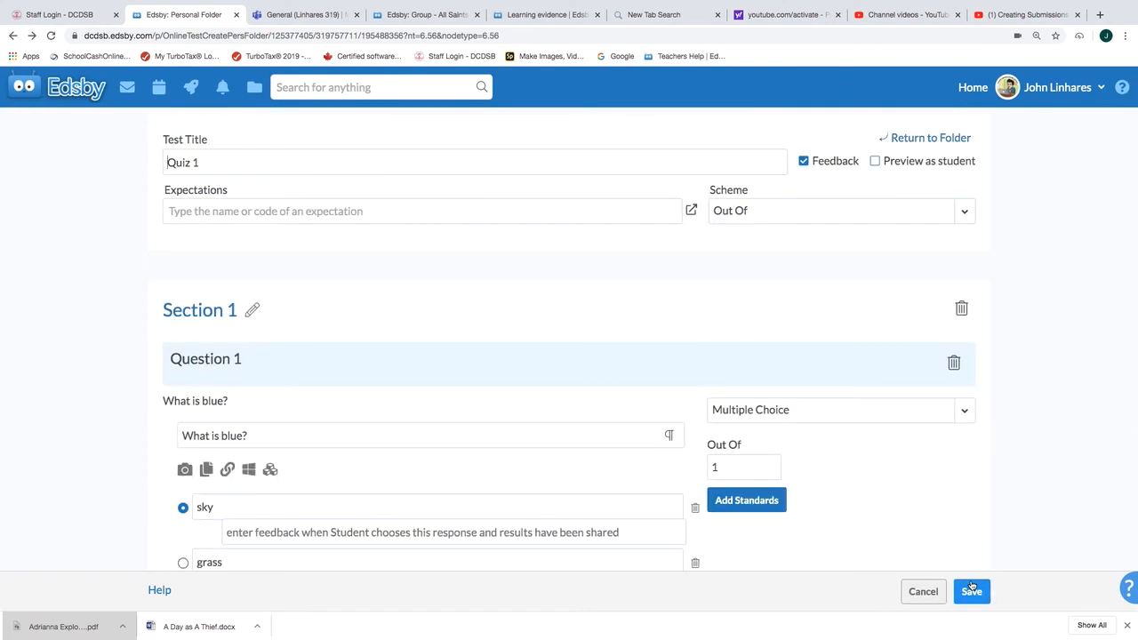
left_click(930, 139)
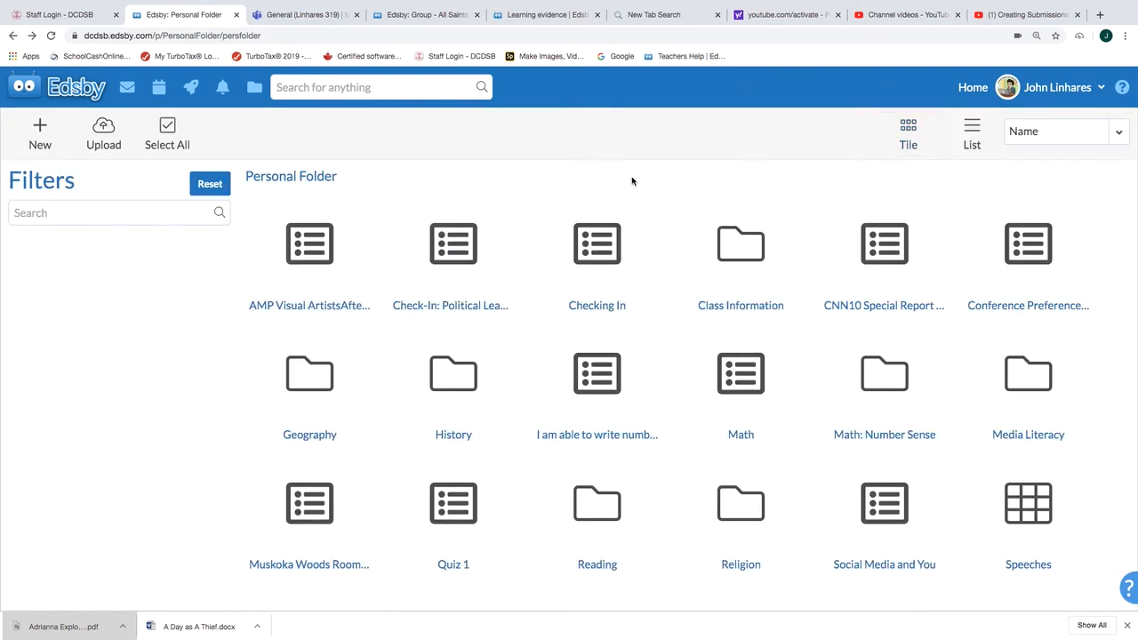
Step: Go to the home page, reopen Quiz 1 from the personal folder and review its saved question
scroll(795, 325, "down", 1)
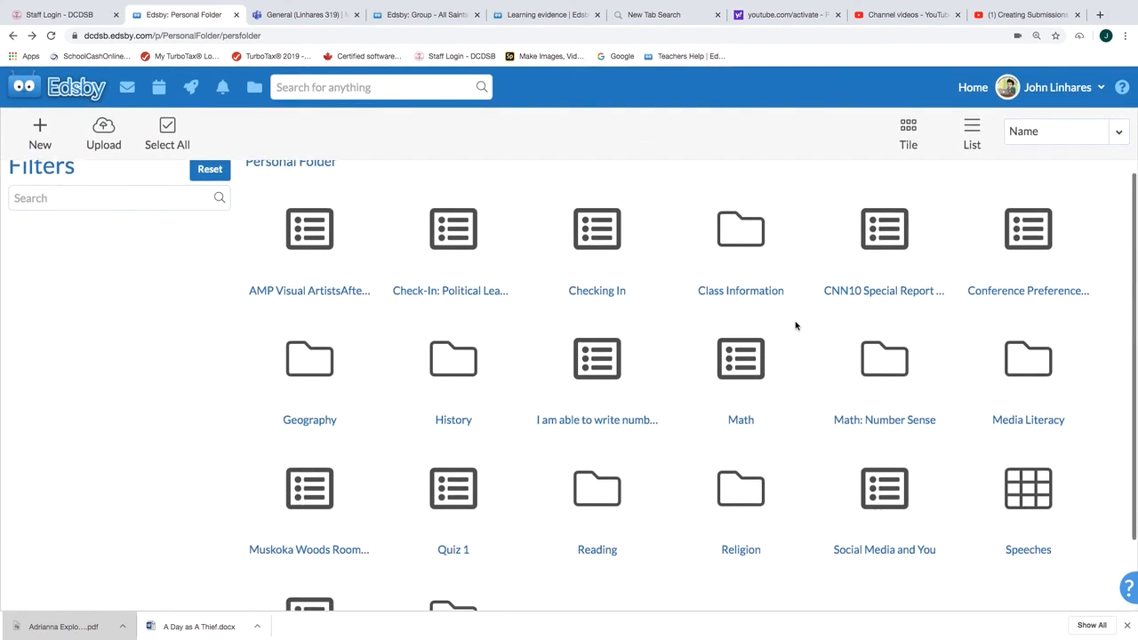
scroll(795, 325, "down", 2)
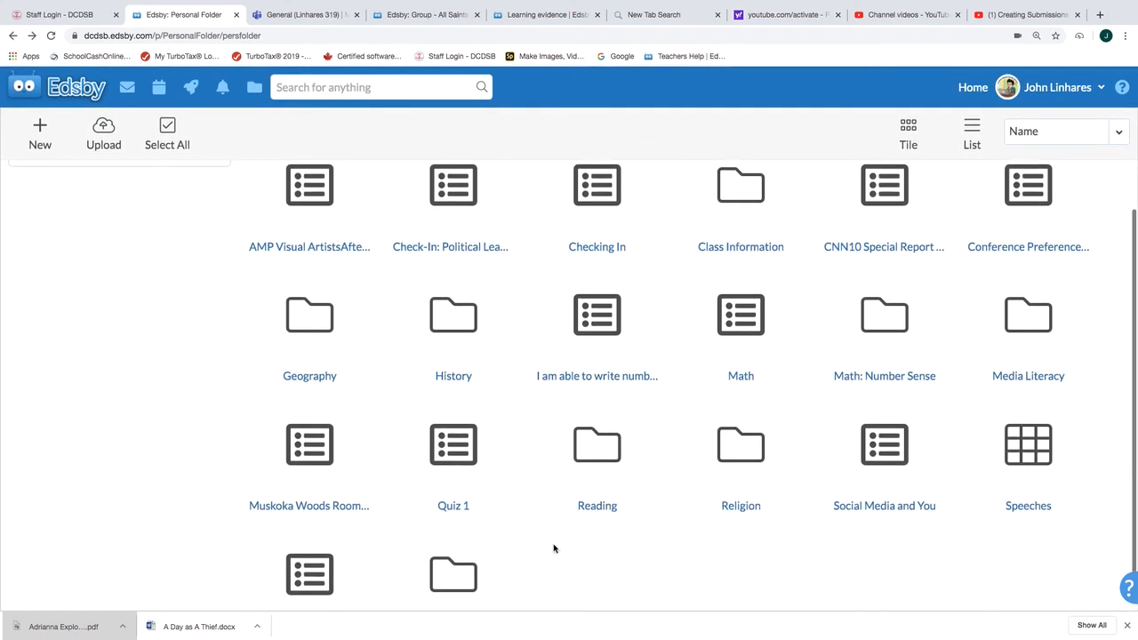
left_click(82, 89)
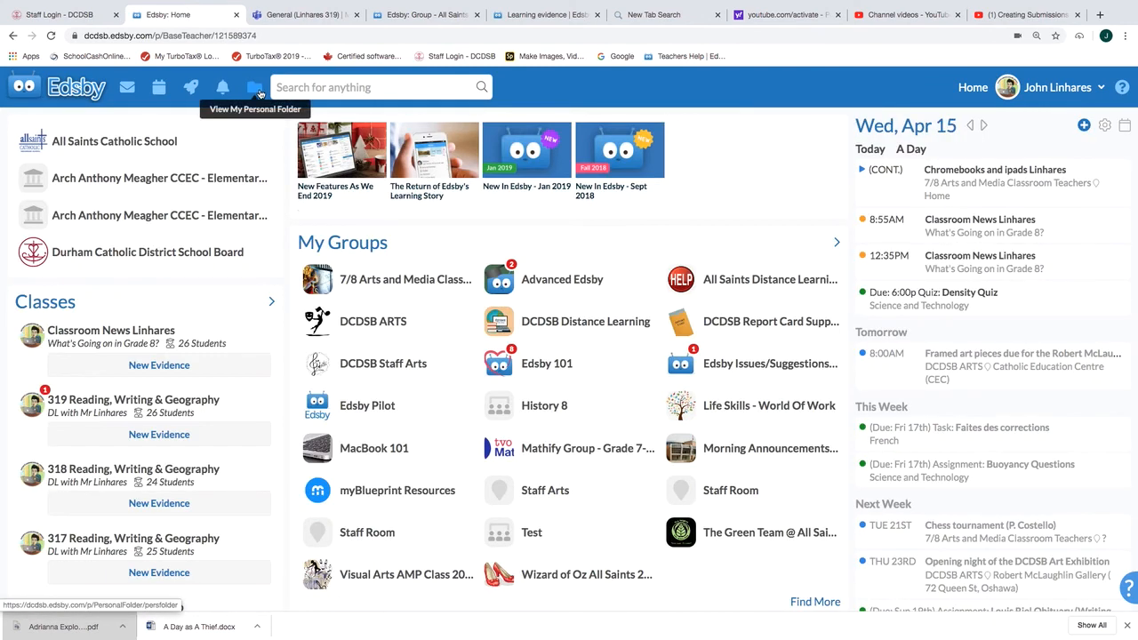
left_click(255, 89)
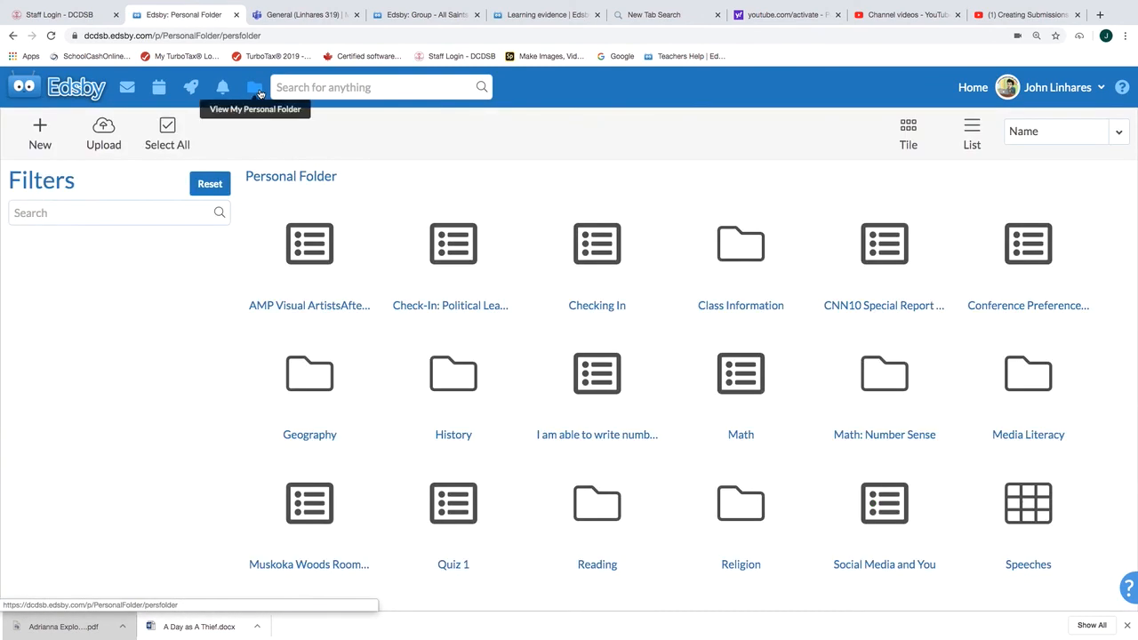
left_click(461, 536)
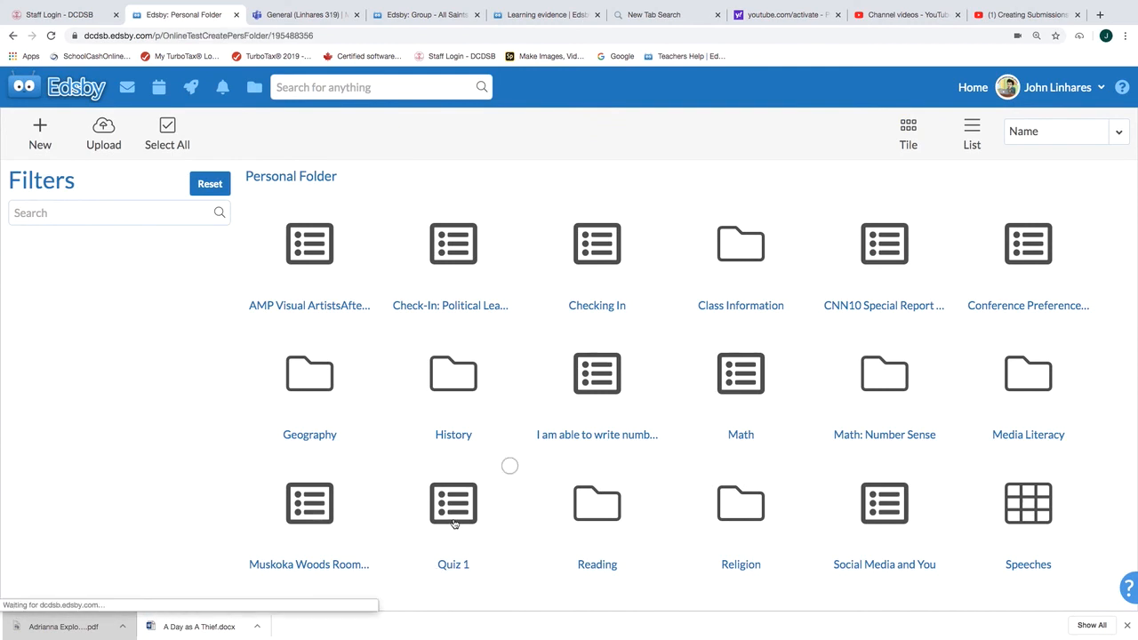
scroll(432, 322, "down", 2)
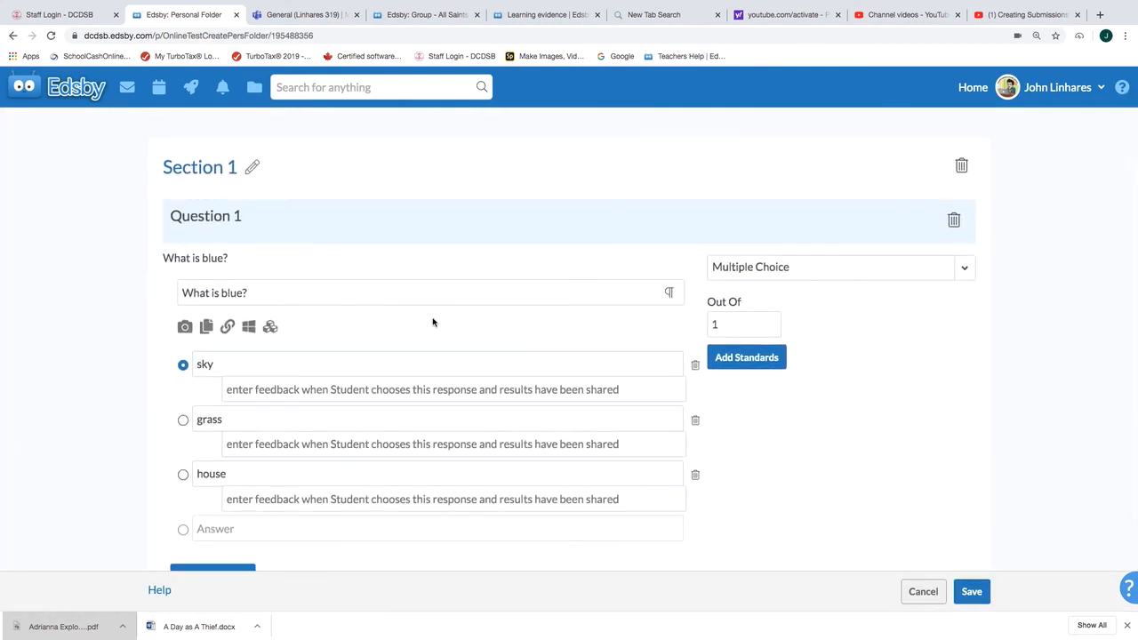
scroll(433, 322, "down", 3)
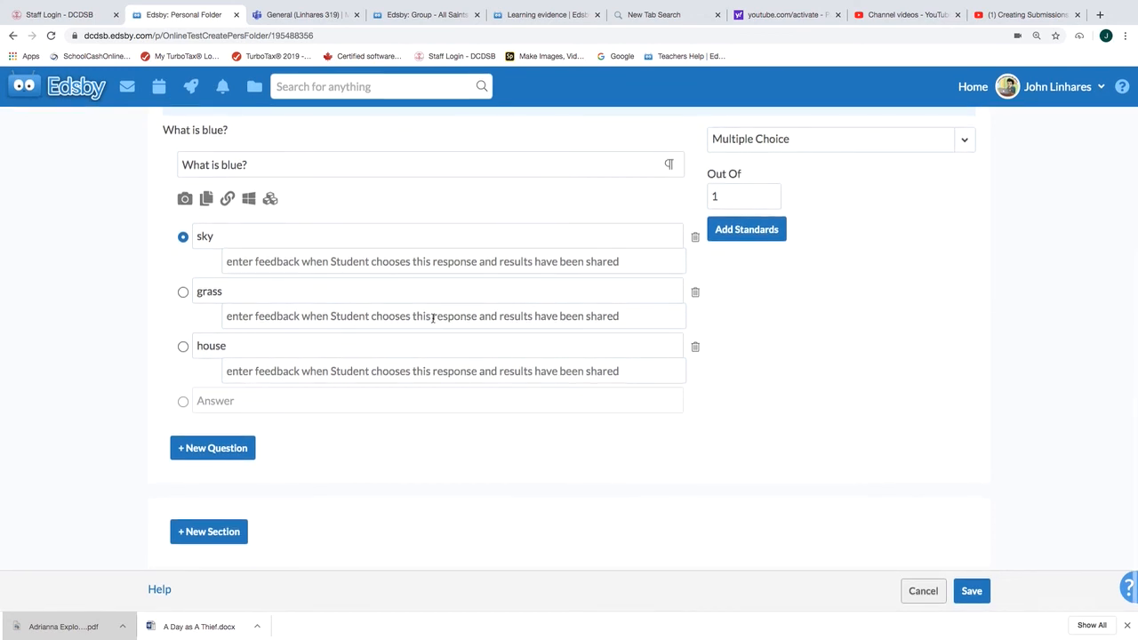
Step: Try to save Quiz 1 with an empty second question added, and cancel the edit
left_click(211, 454)
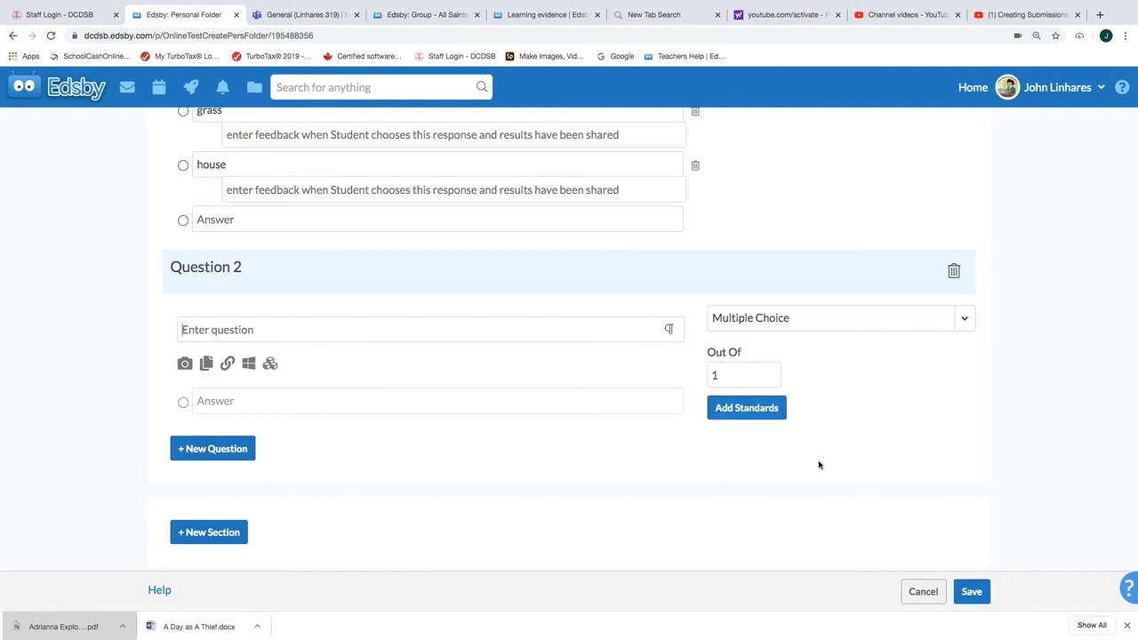
left_click(982, 598)
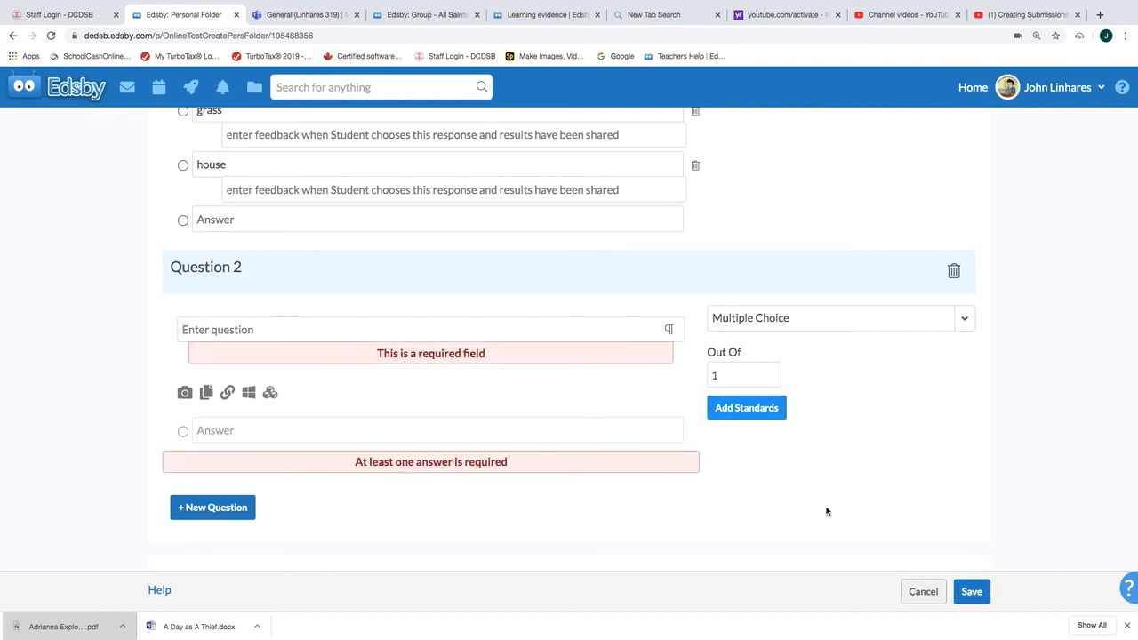
left_click(920, 590)
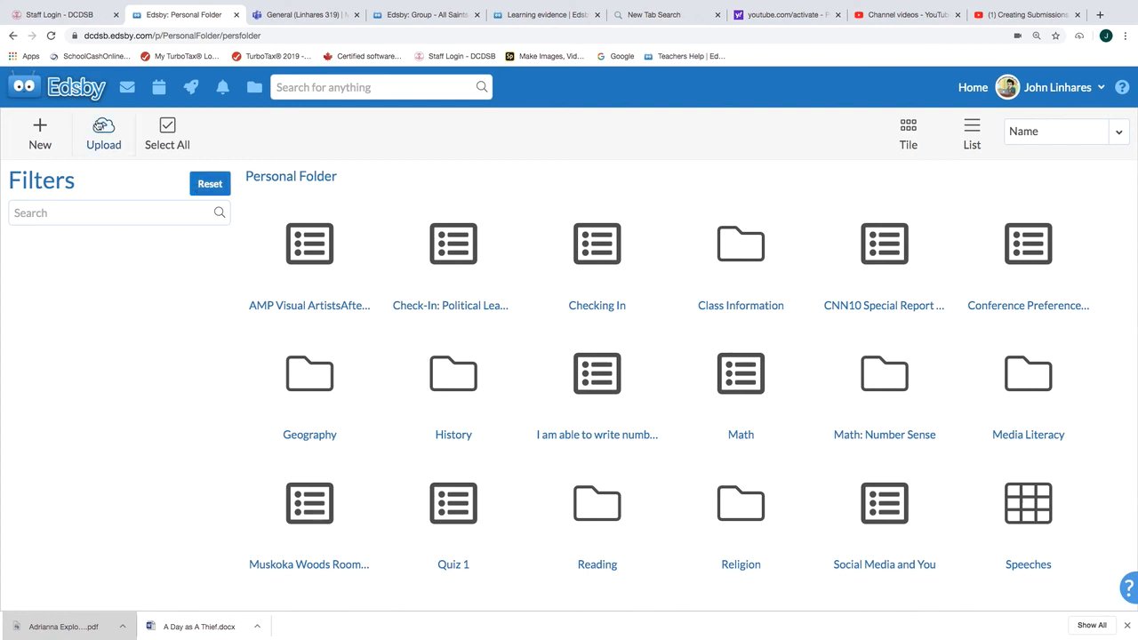
mouse_move(951, 5)
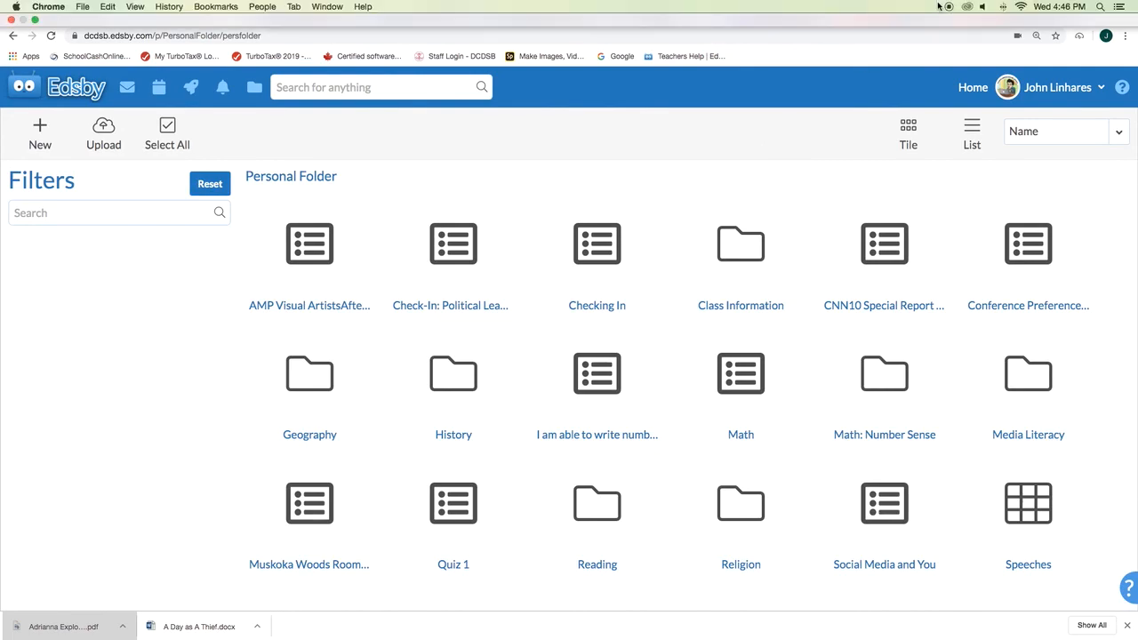